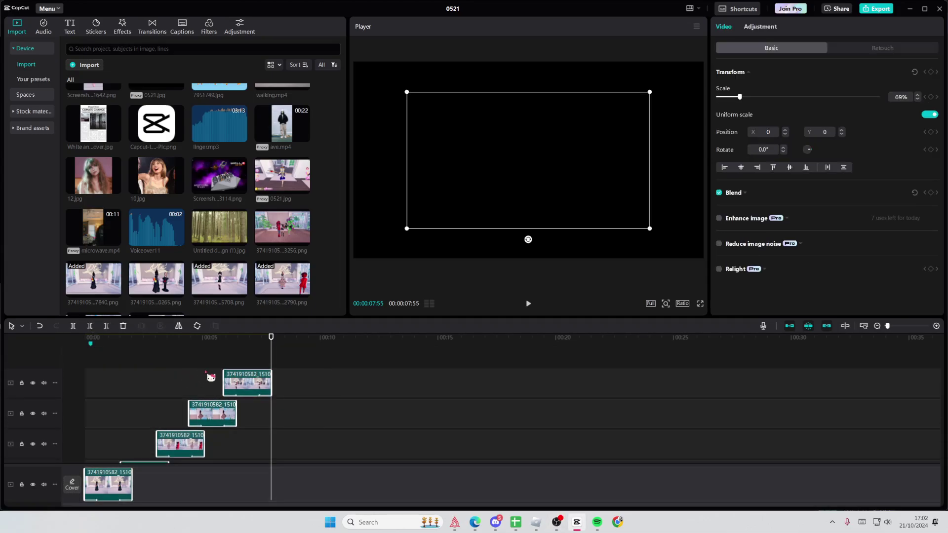
# - Delete all existing clips and place a Default text title on the empty timeline
pyautogui.press('Delete')
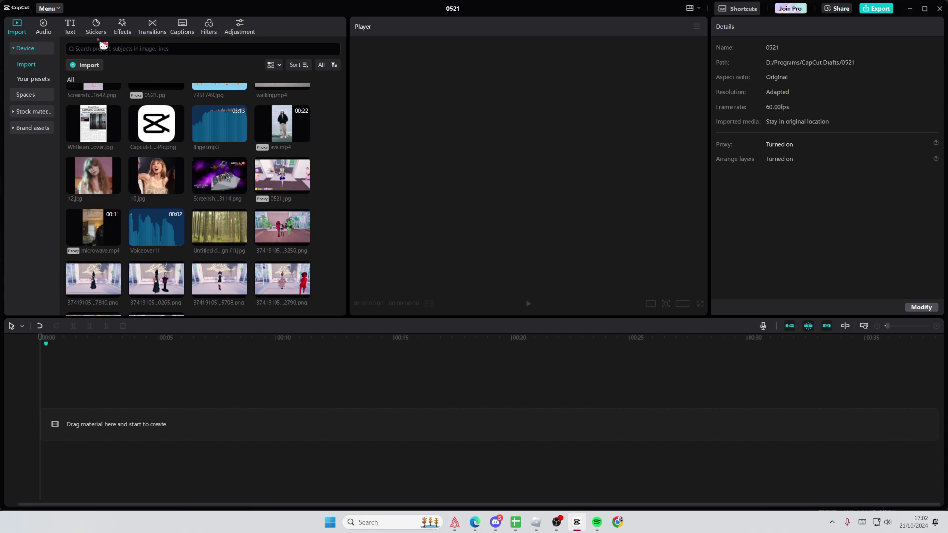
pyautogui.click(72, 28)
pyautogui.moveTo(85, 75); pyautogui.dragTo(67, 334)
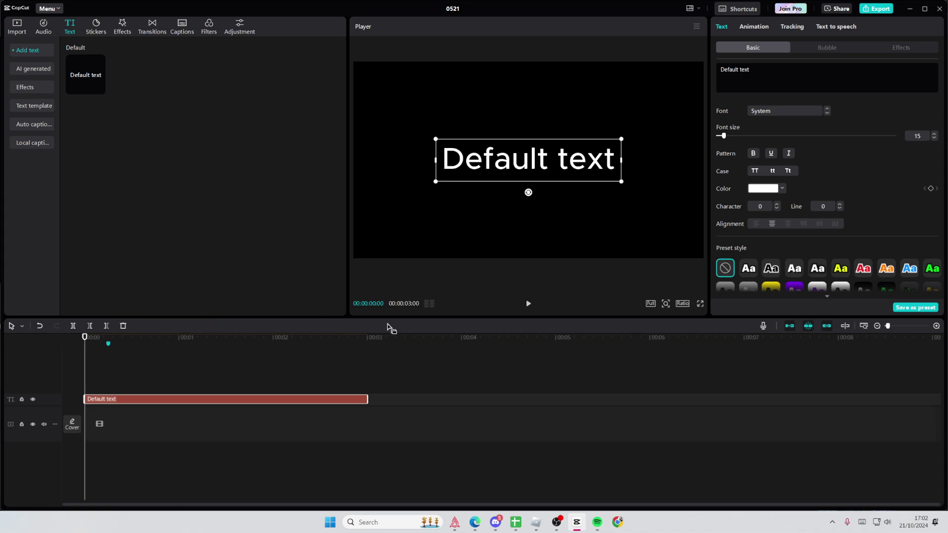
# - Generate a Jessie text-to-speech voice clip from the title text
pyautogui.click(844, 27)
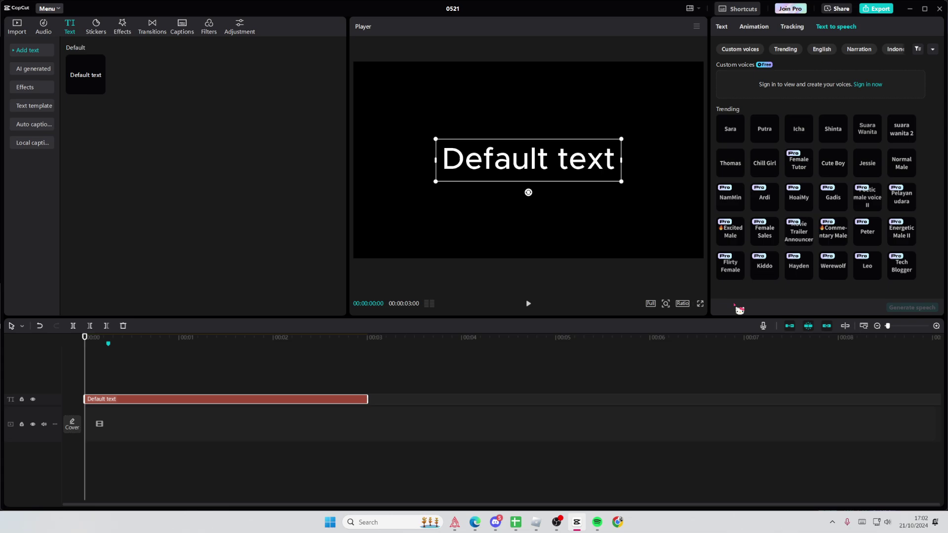
pyautogui.click(864, 168)
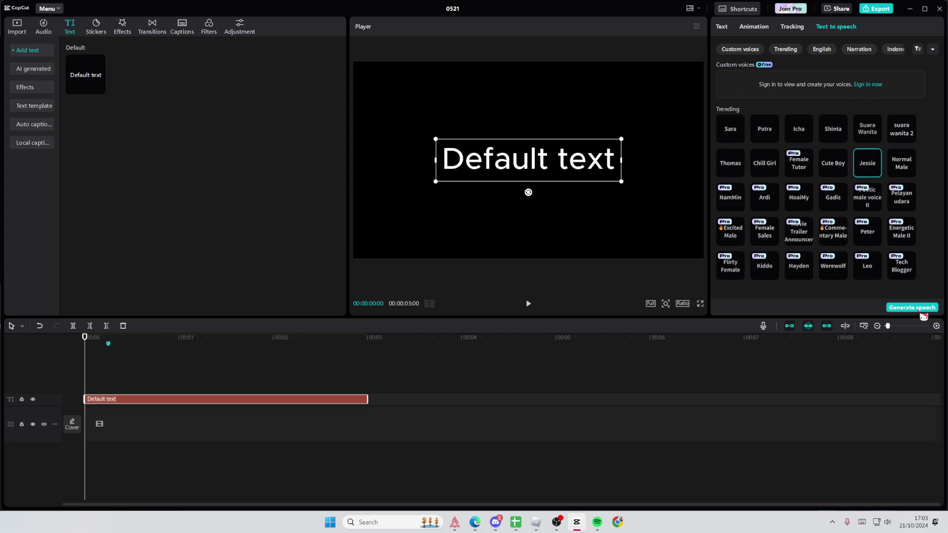
pyautogui.click(910, 308)
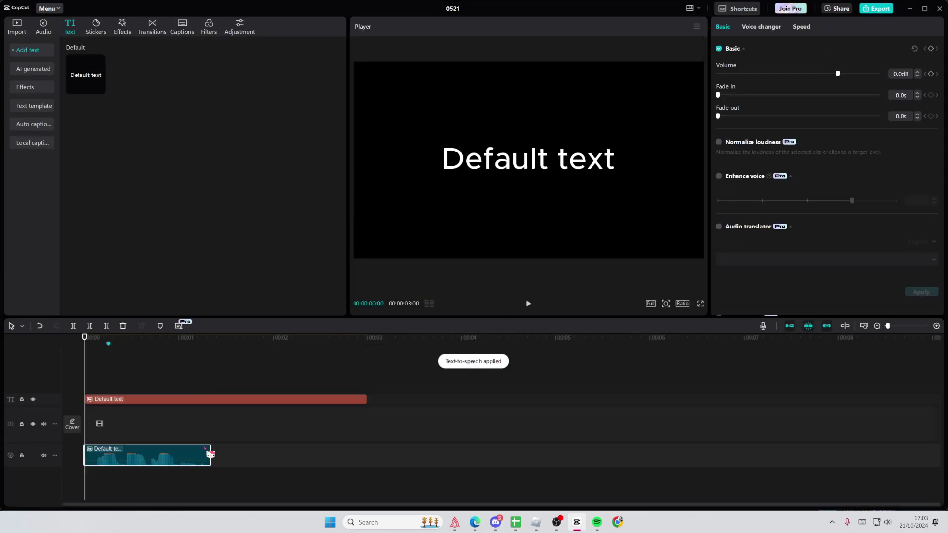
# - Lower the voice clip's volume to -10 dB and preview the project playback
pyautogui.moveTo(200, 448); pyautogui.dragTo(200, 462)
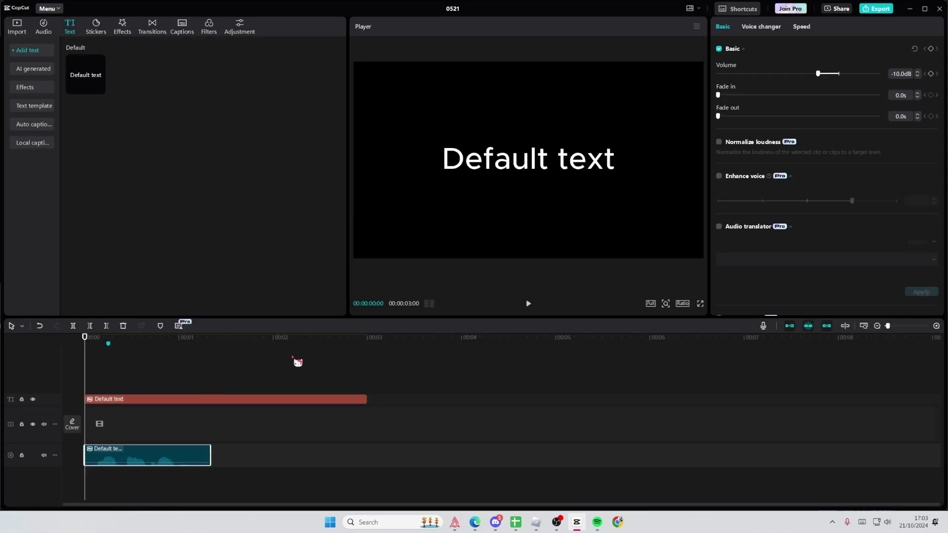
pyautogui.press('space')
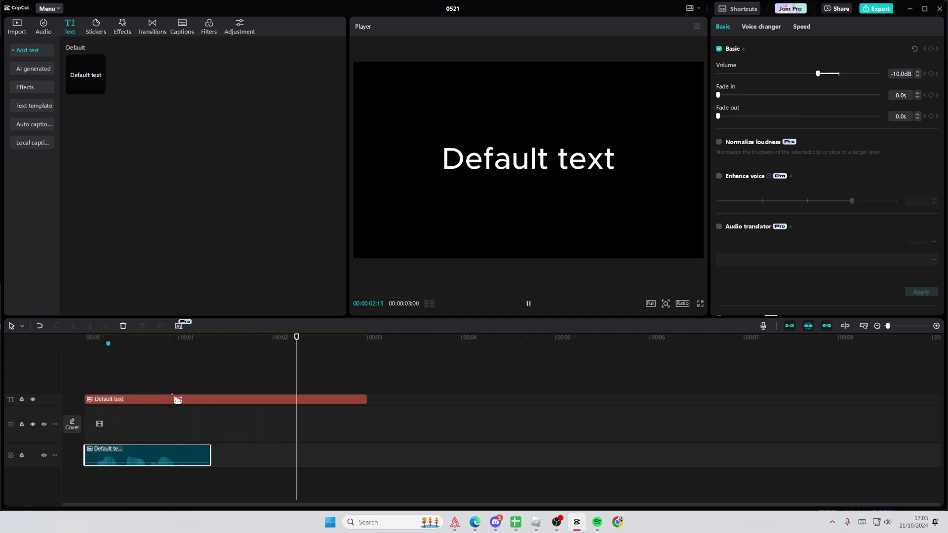
pyautogui.press('space')
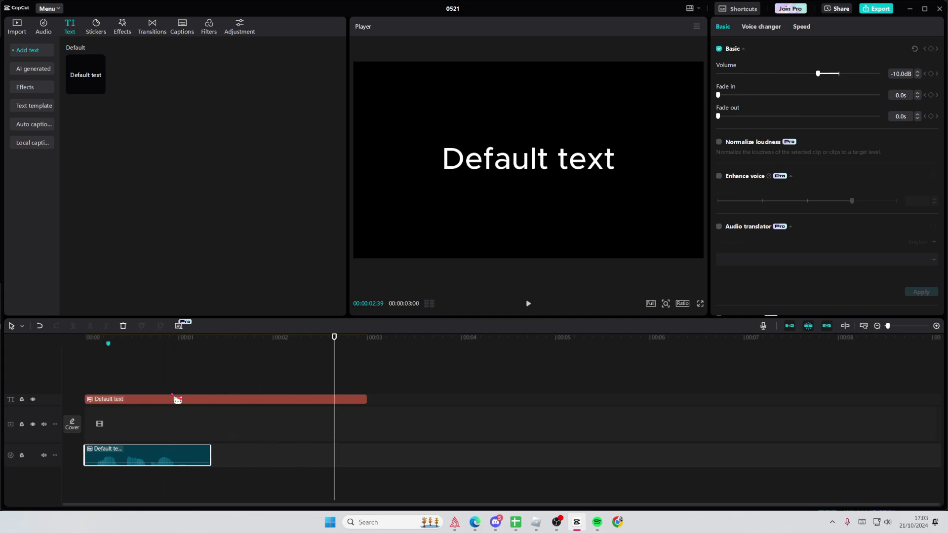